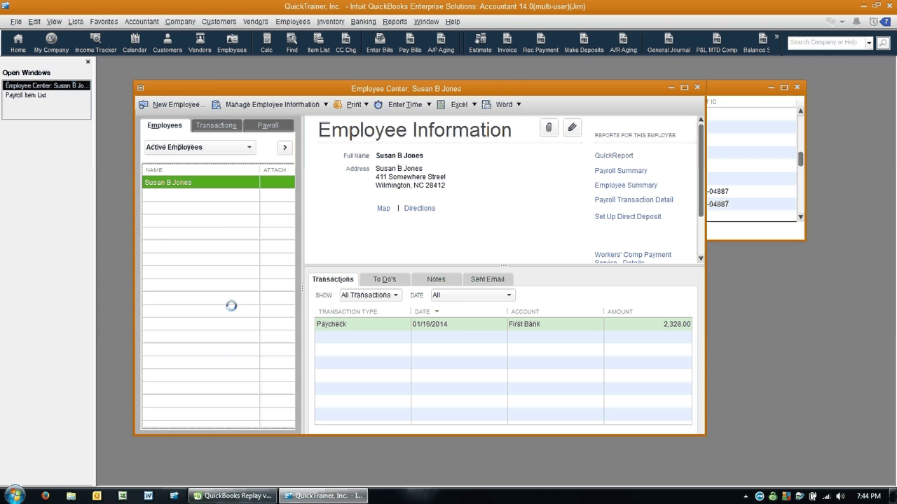
Show the Payroll Item List with the 401(k) Company Match and Employee Contribution deductions.
left_click(725, 87)
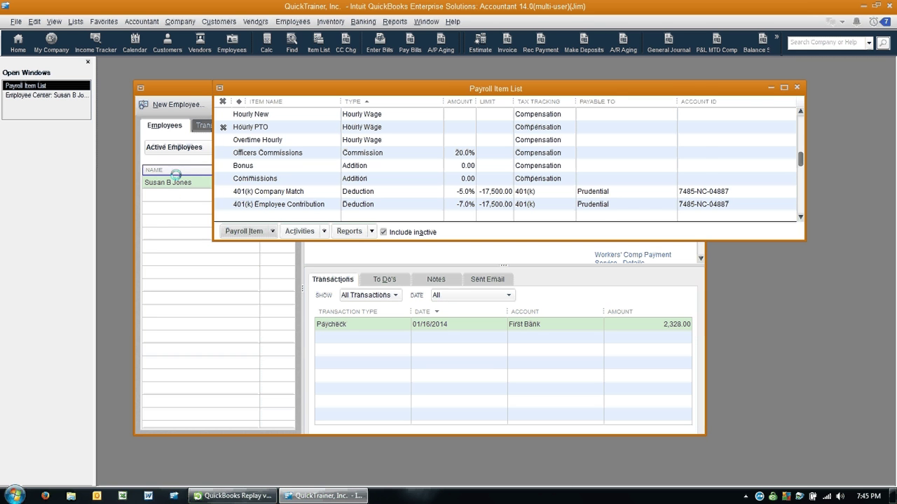
In the employee's Payroll Info, set the 401(k) Employee Contribution amount to 100.
double_click(176, 179)
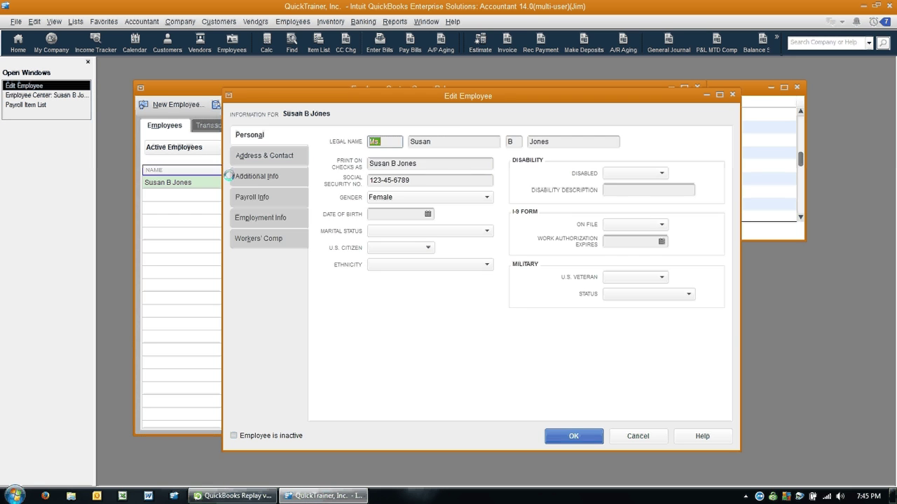
left_click(252, 197)
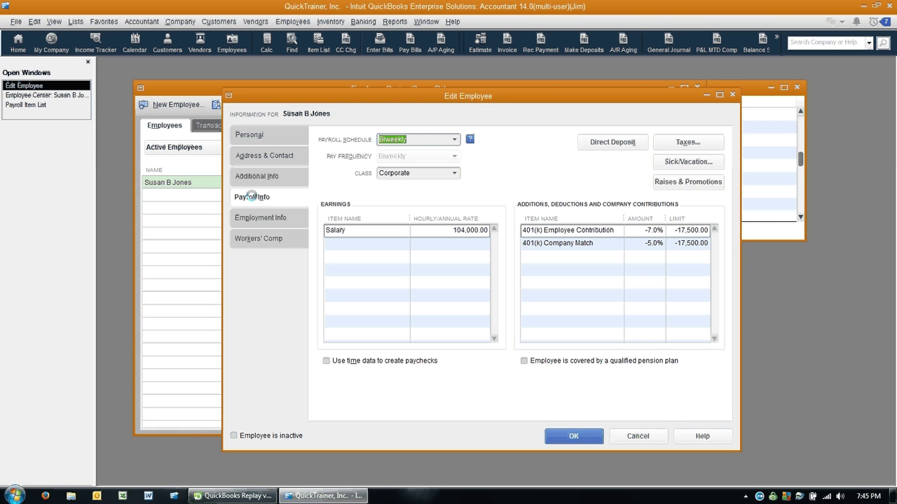
left_click(637, 229)
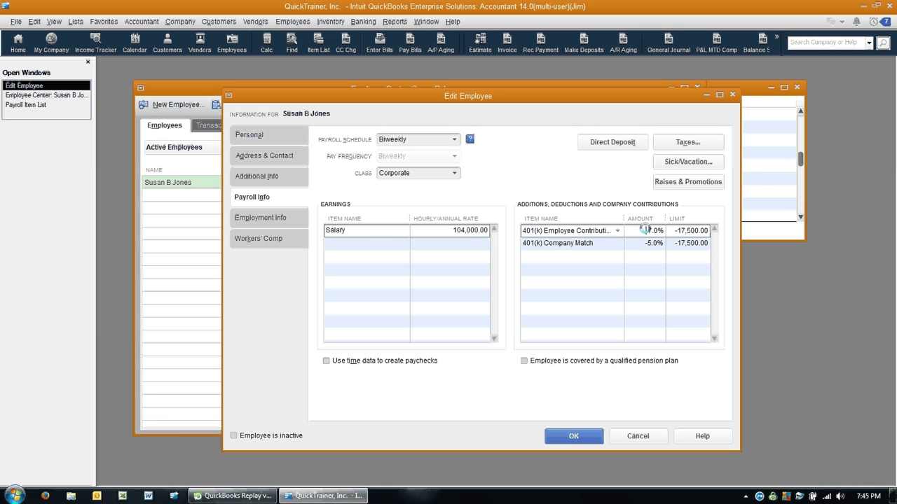
type("100")
key("Tab")
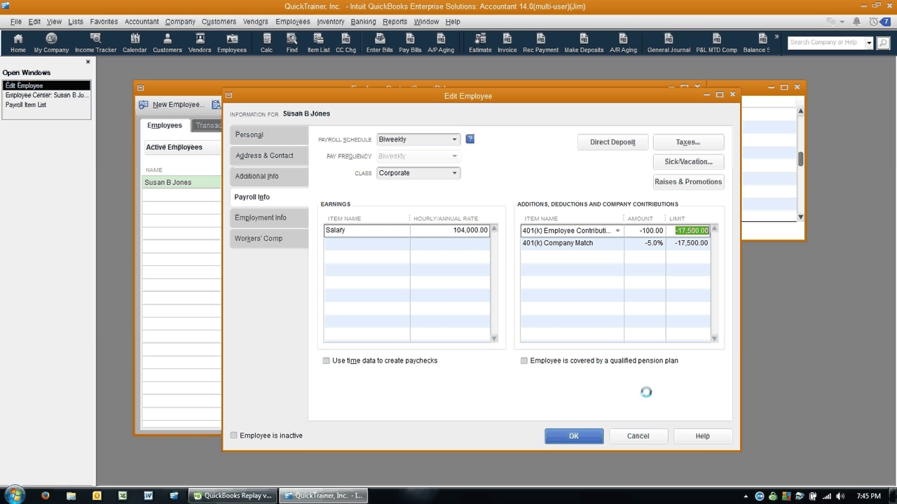
Change the 401(k) Company Match amount to 3%, then return to the Payroll Item List.
left_click(640, 243)
type("3")
key("Tab")
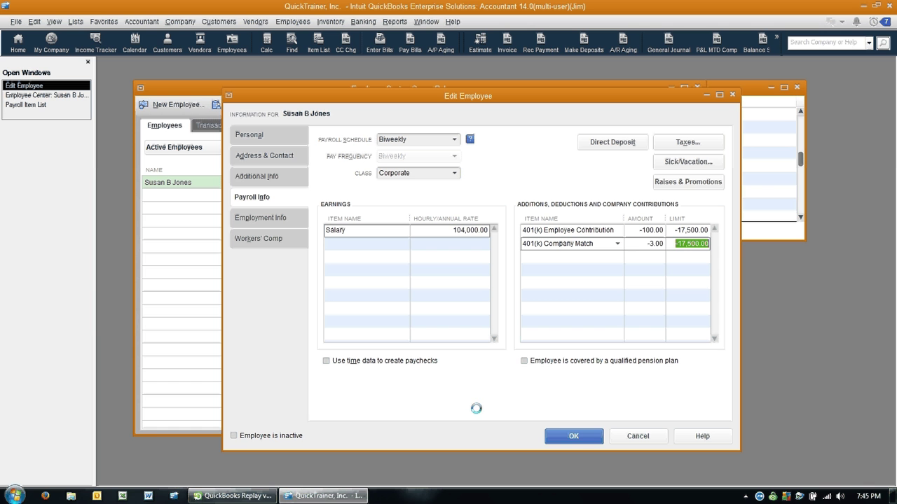
left_click(641, 243)
type("3")
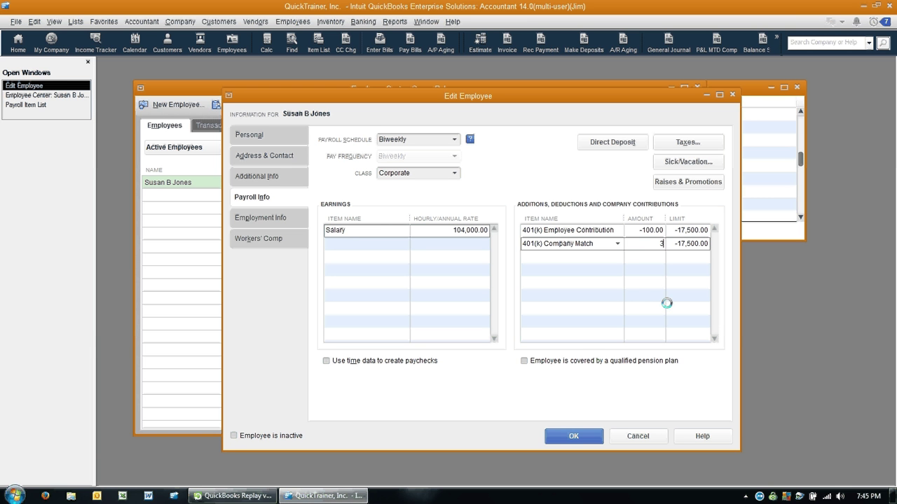
type("%")
key("Tab")
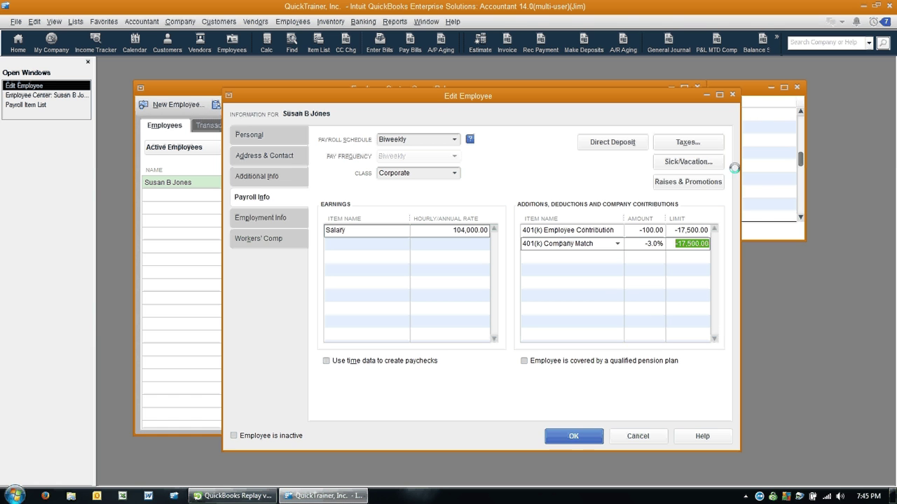
left_click(759, 225)
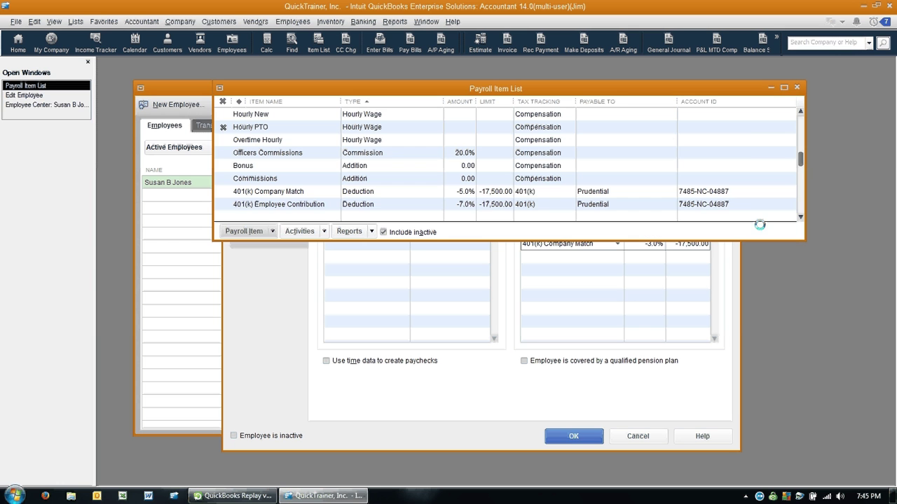
left_click(361, 204)
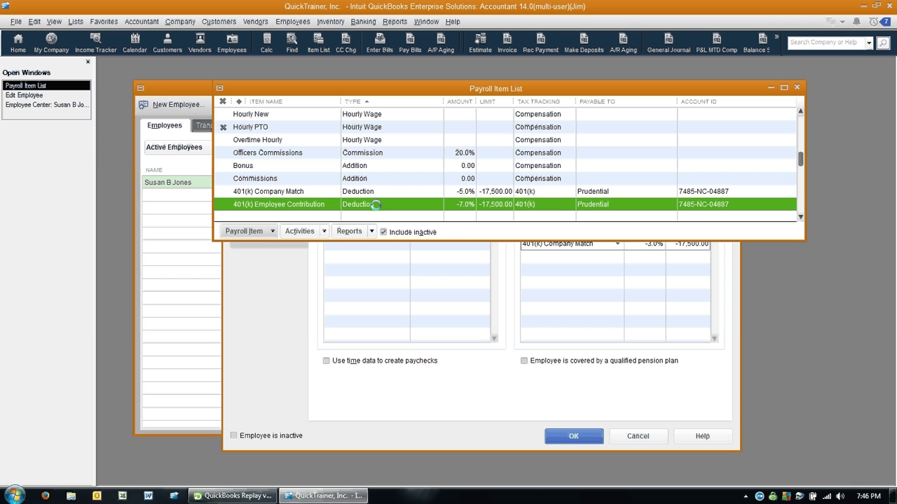
left_click(276, 191)
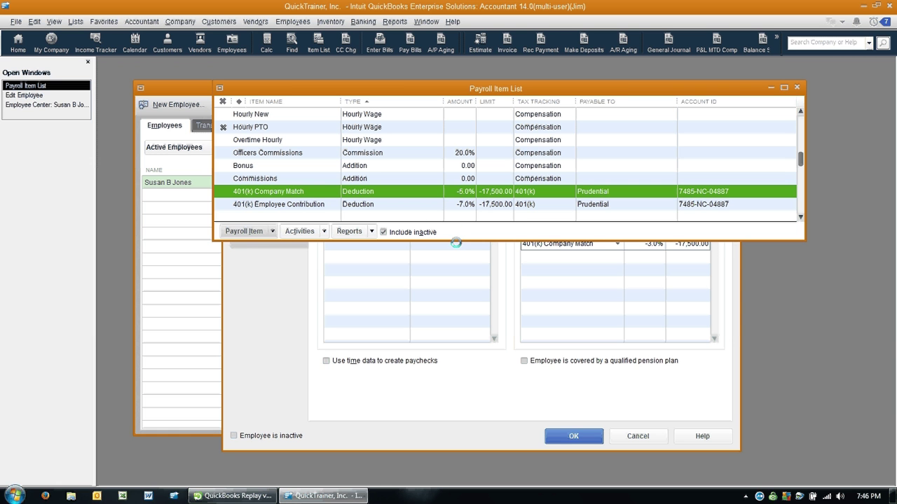
Undelete the 401(k) Co Match company contribution (5.0%, 17,500.00) and enlarge the list window.
left_click_drag(456, 243, 456, 234)
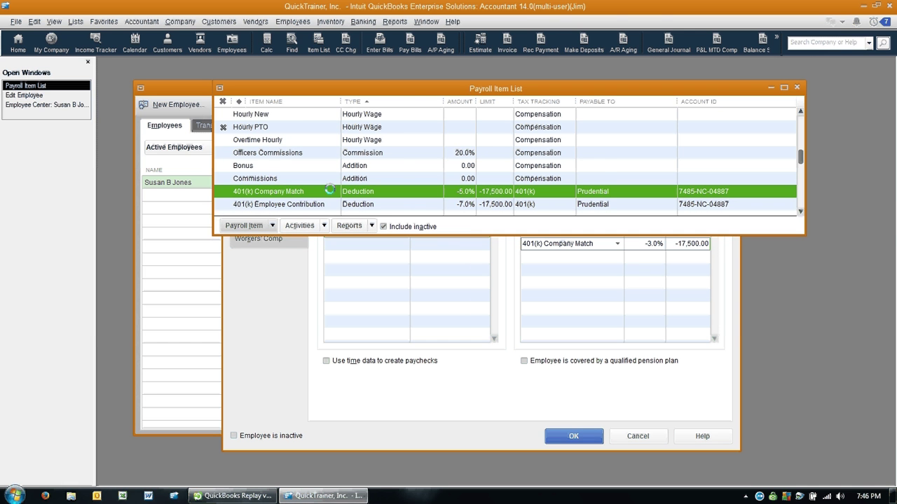
scroll(327, 189, "down", 1)
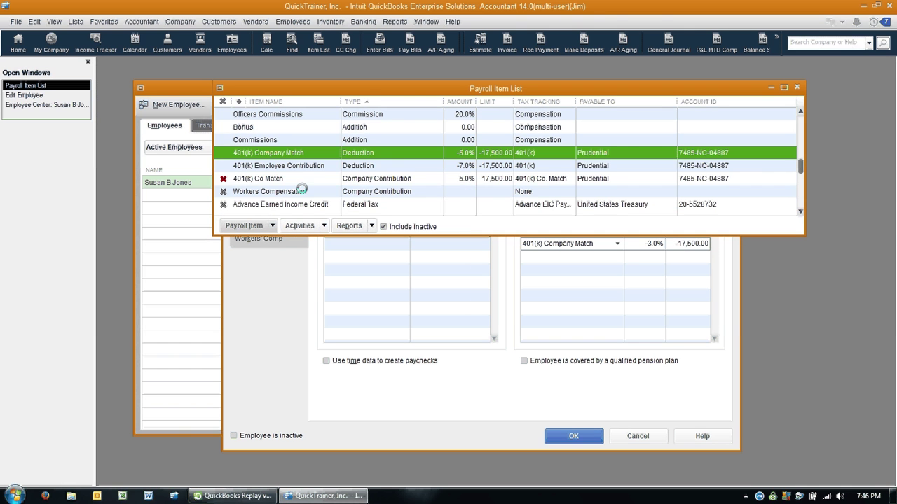
left_click(264, 180)
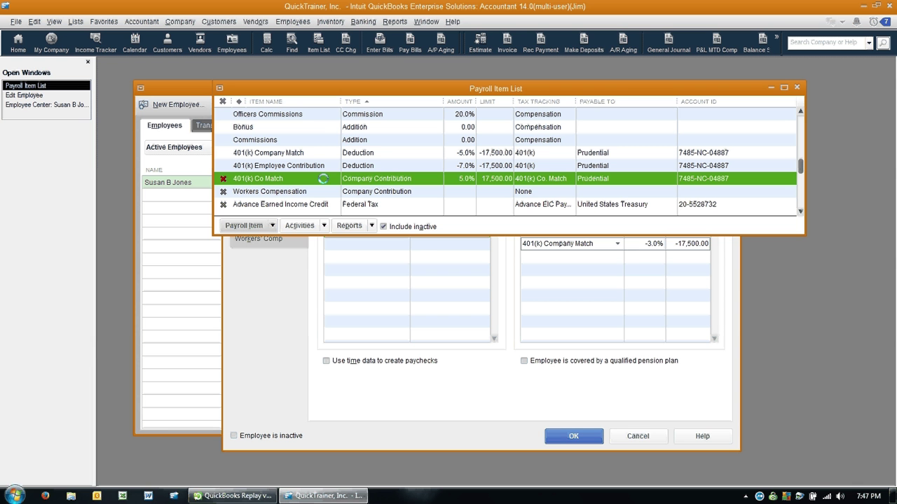
left_click(223, 178)
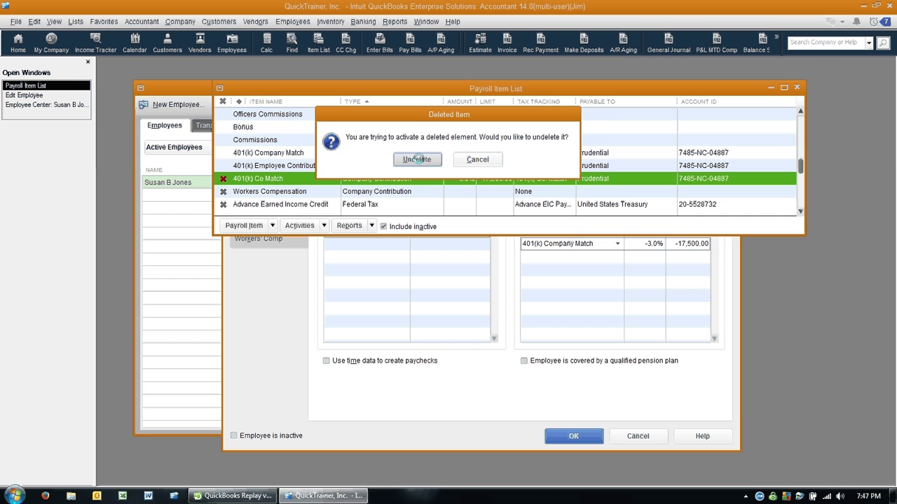
left_click(418, 159)
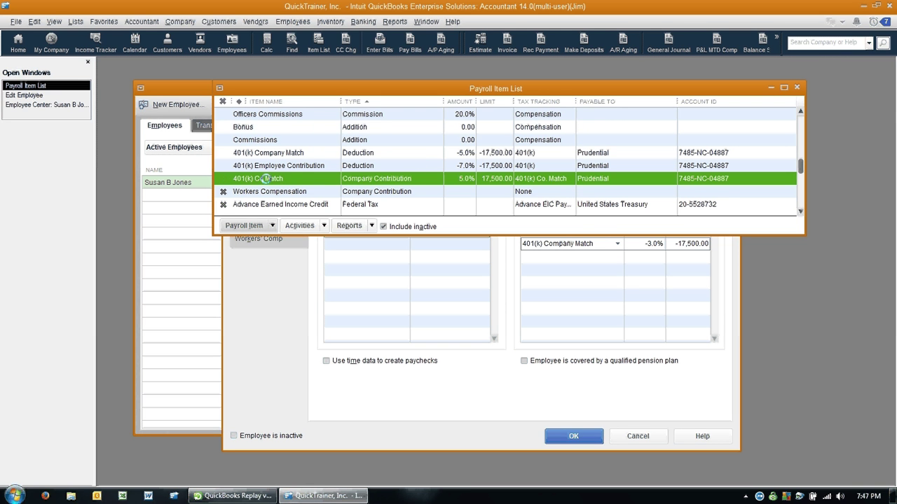
scroll(261, 178, "up", 1)
left_click_drag(398, 236, 396, 250)
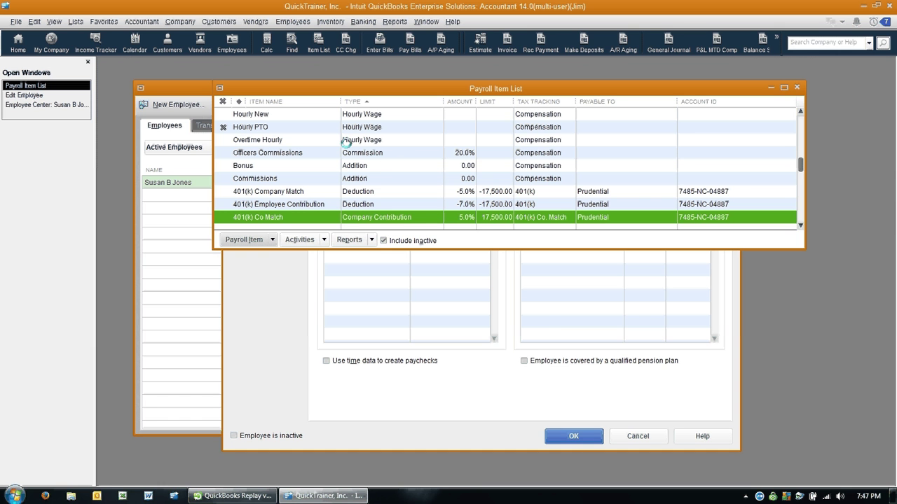
right_click(419, 139)
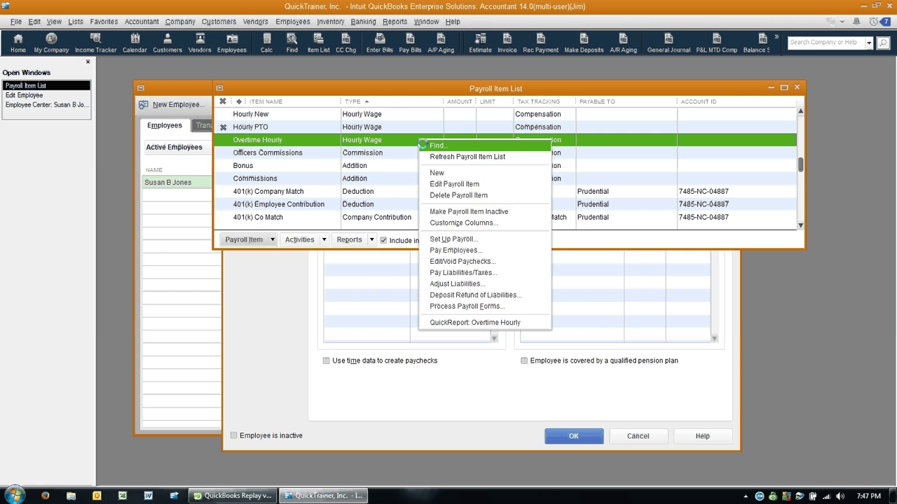
left_click(435, 173)
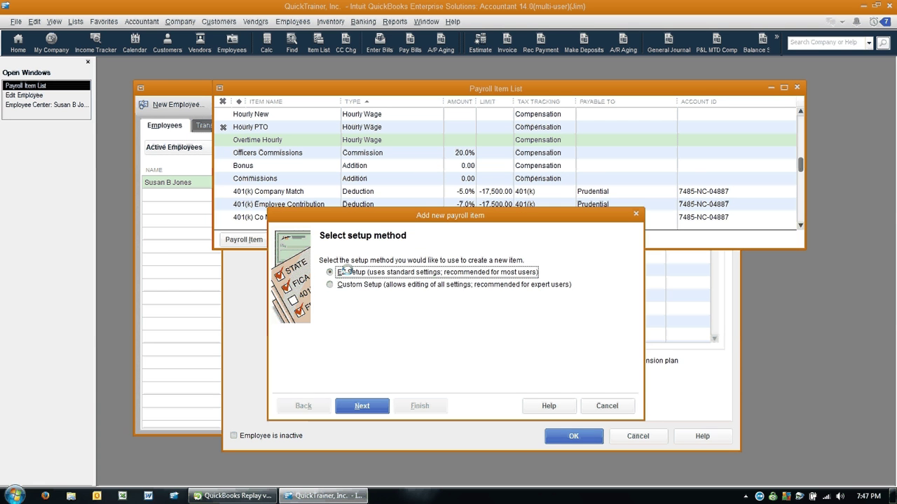
left_click(340, 279)
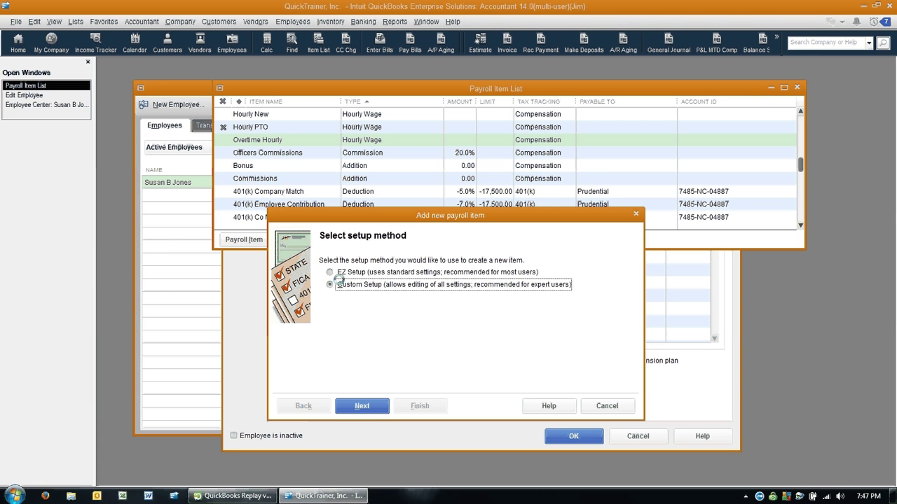
left_click(361, 406)
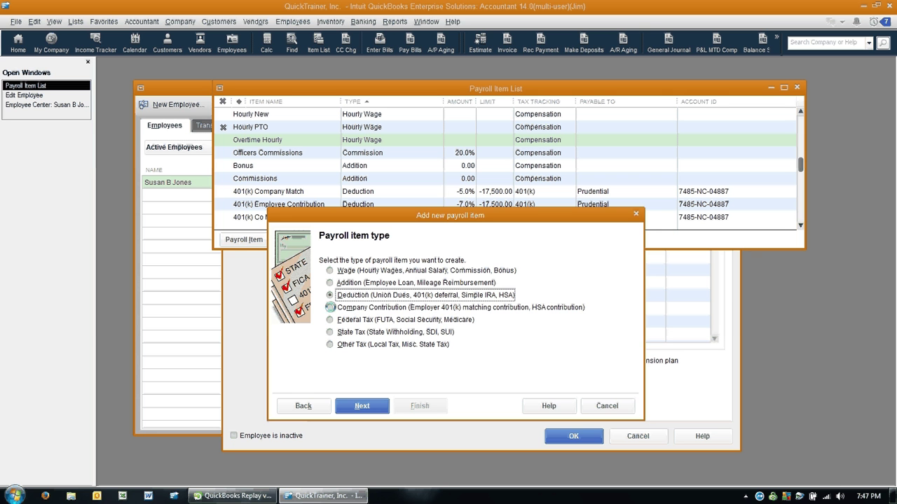
left_click(330, 307)
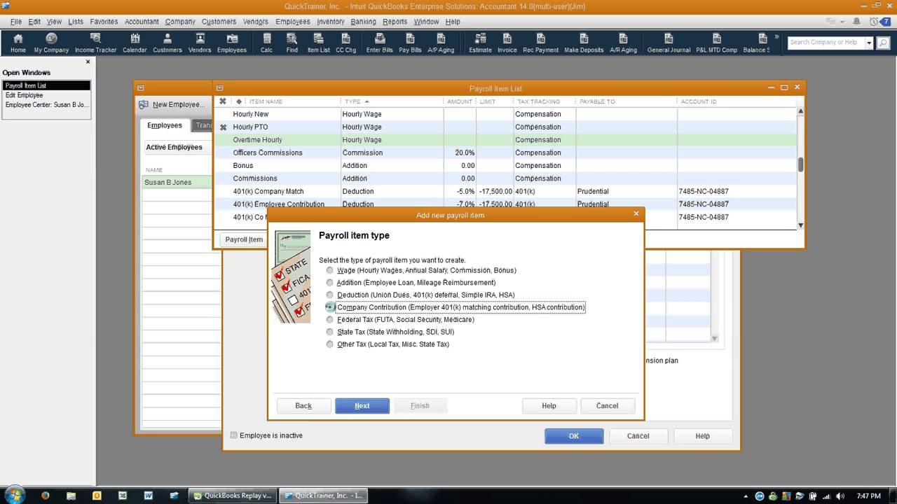
left_click(361, 406)
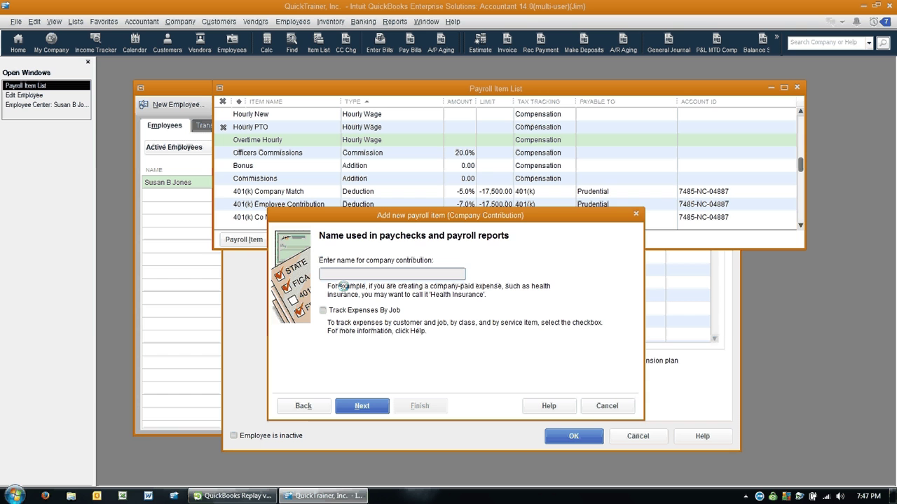
left_click(604, 406)
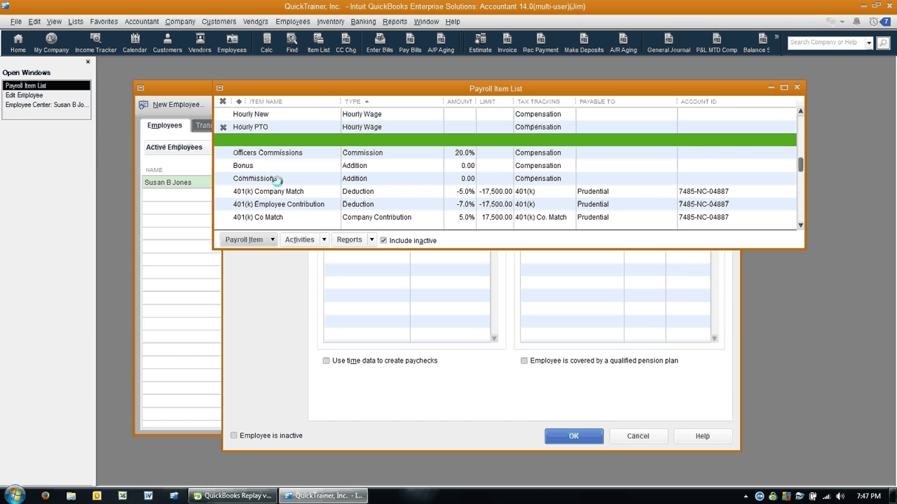
Edit the 401(k) Co Match item and set its tax tracking type to 401(k) Co. Match.
double_click(245, 217)
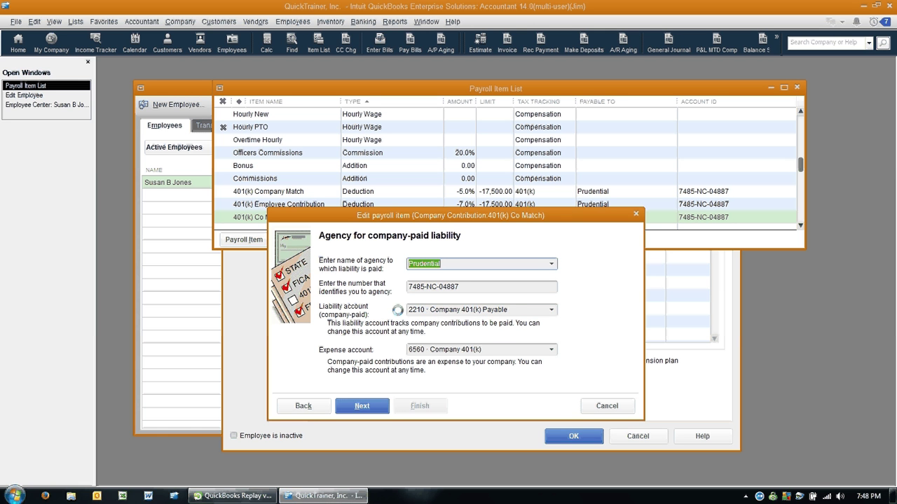
left_click(487, 349)
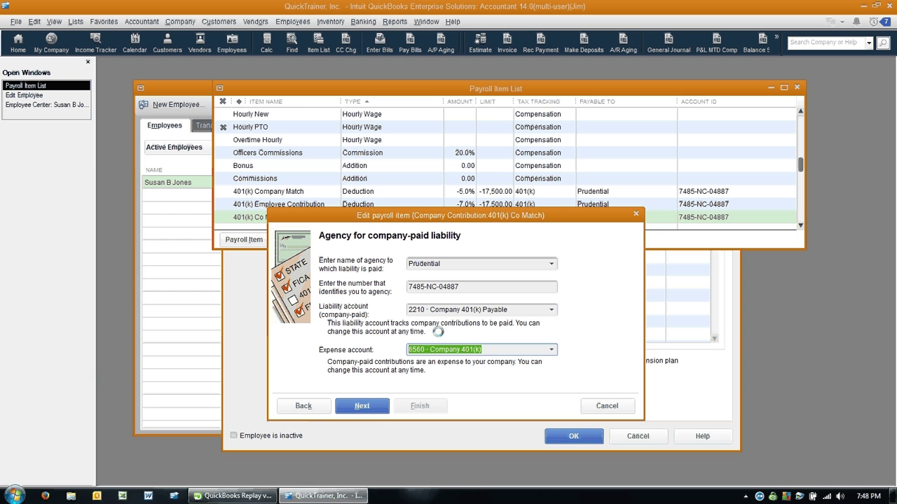
left_click(361, 406)
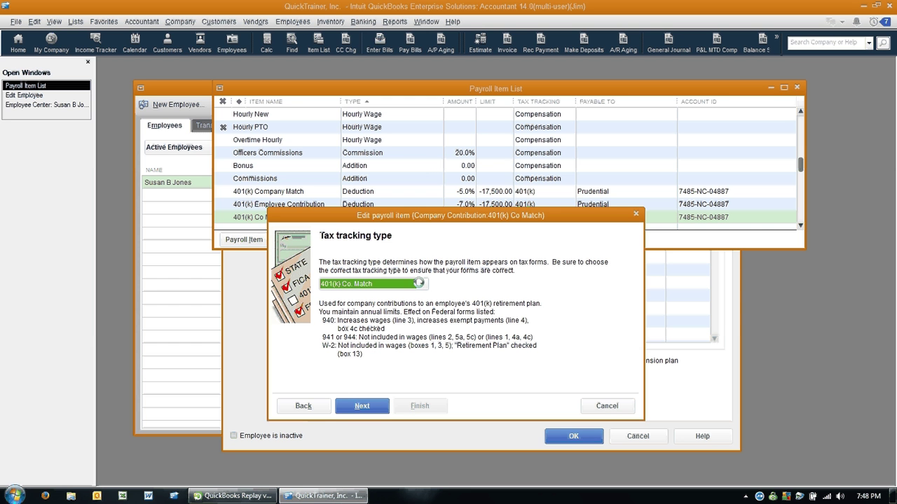
left_click(419, 283)
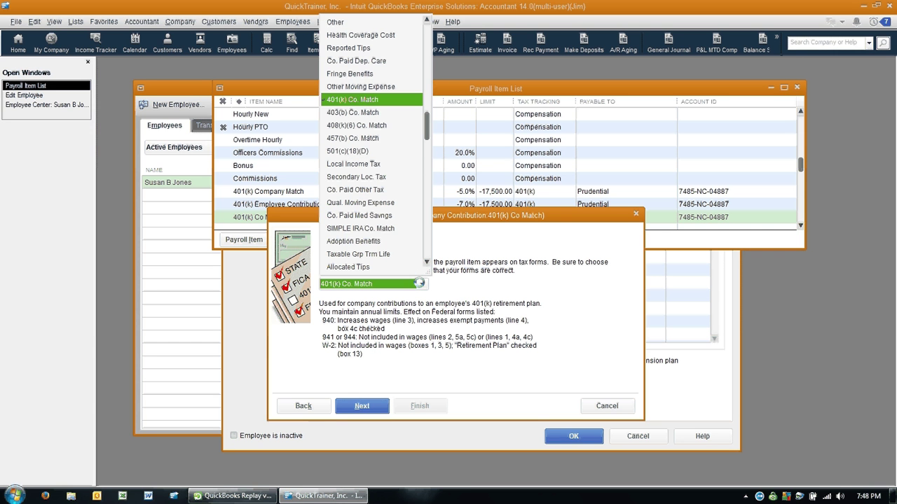
left_click(354, 100)
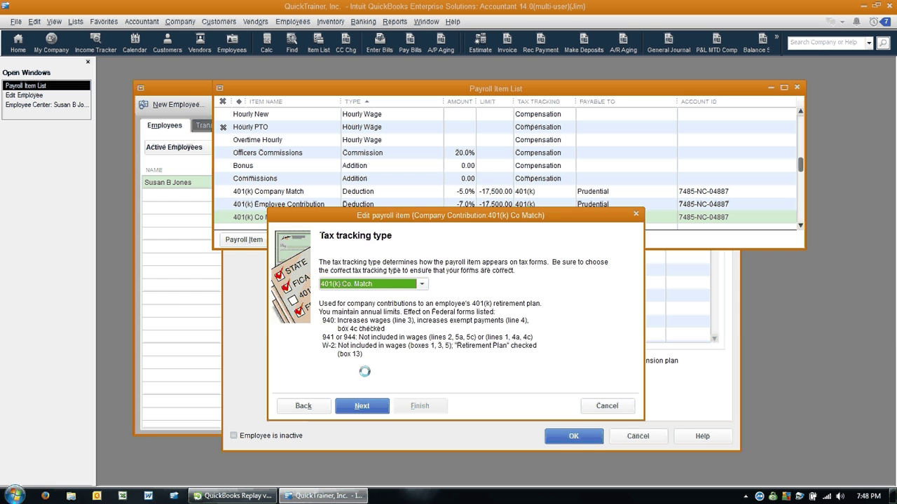
Continue past the taxes and quantity pages, keep 5.0% and the 17,500.00 limit, and finish.
left_click(363, 407)
scroll(395, 347, "down", 2)
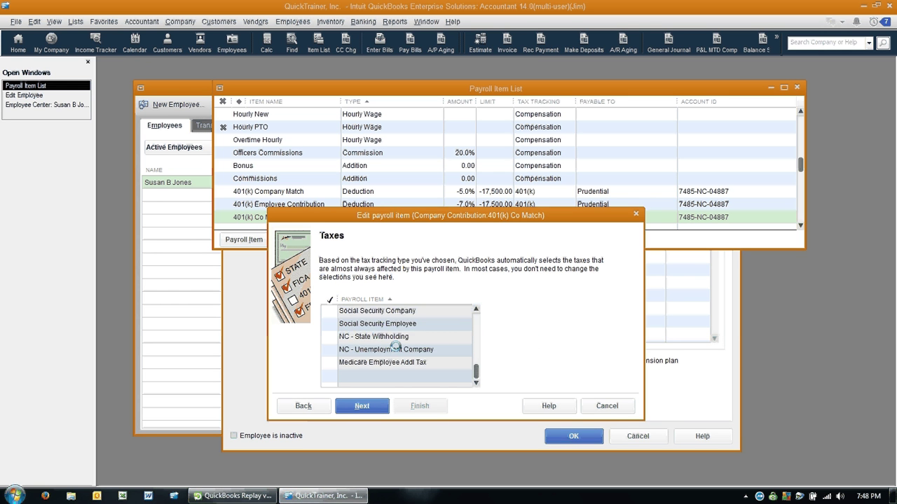
scroll(395, 347, "up", 2)
scroll(394, 347, "down", 2)
left_click(375, 408)
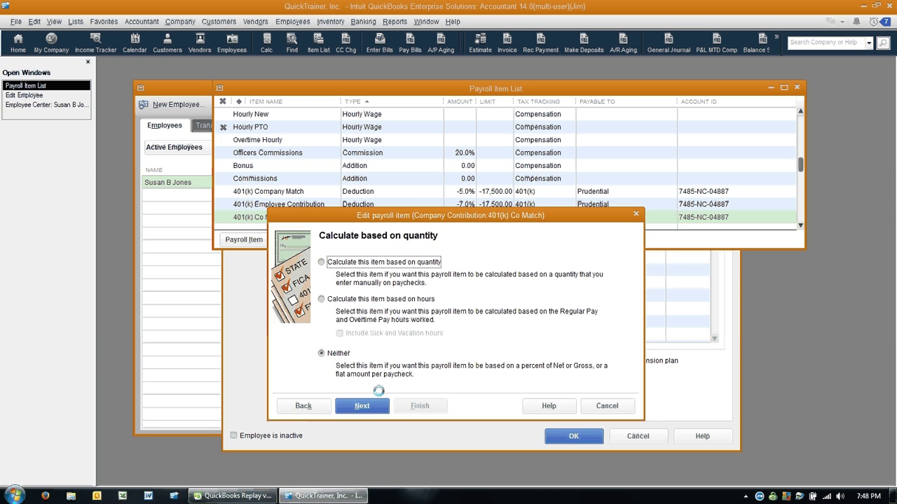
left_click(362, 407)
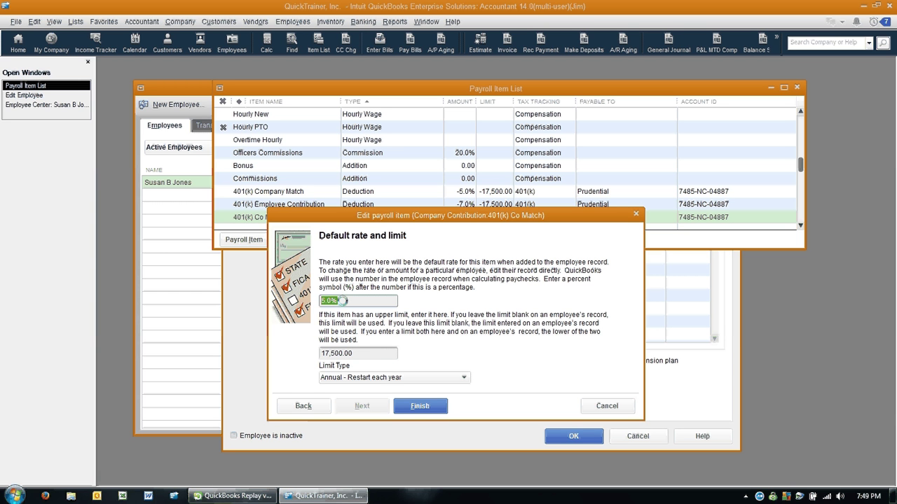
left_click_drag(366, 357, 317, 354)
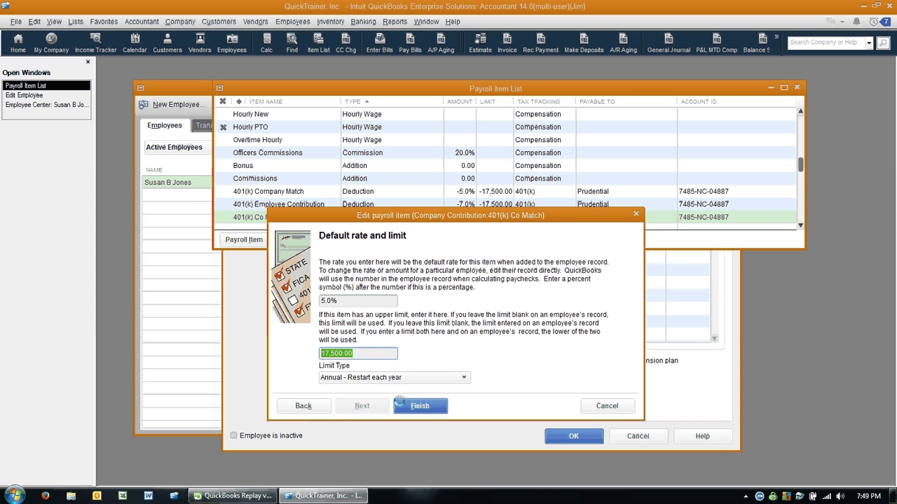
left_click(413, 405)
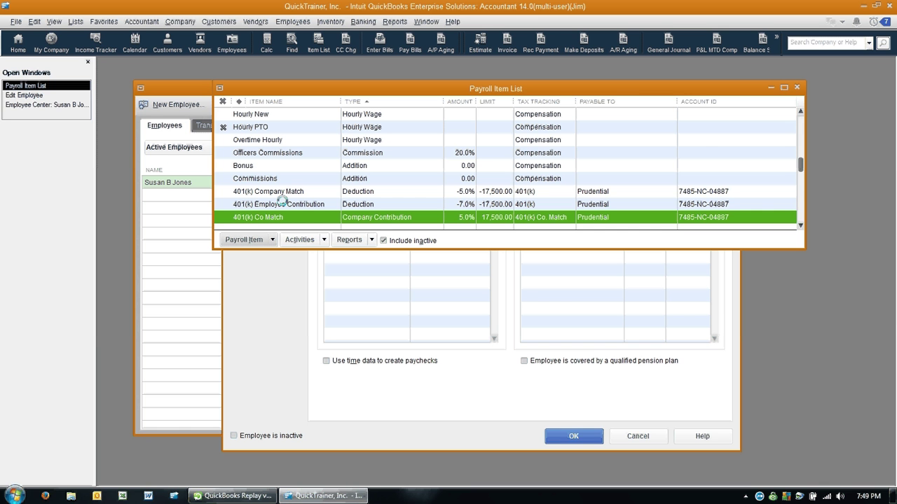
Close the open employee edit window without saving its changes.
left_click(177, 182)
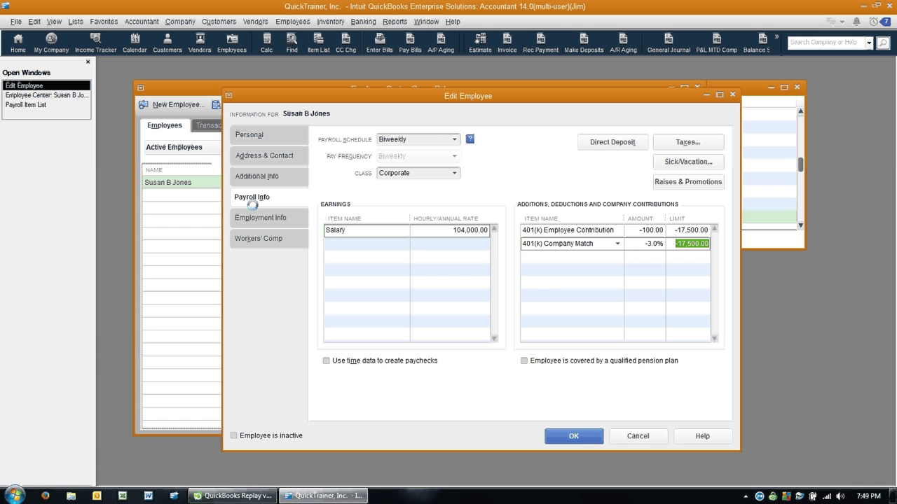
left_click(249, 135)
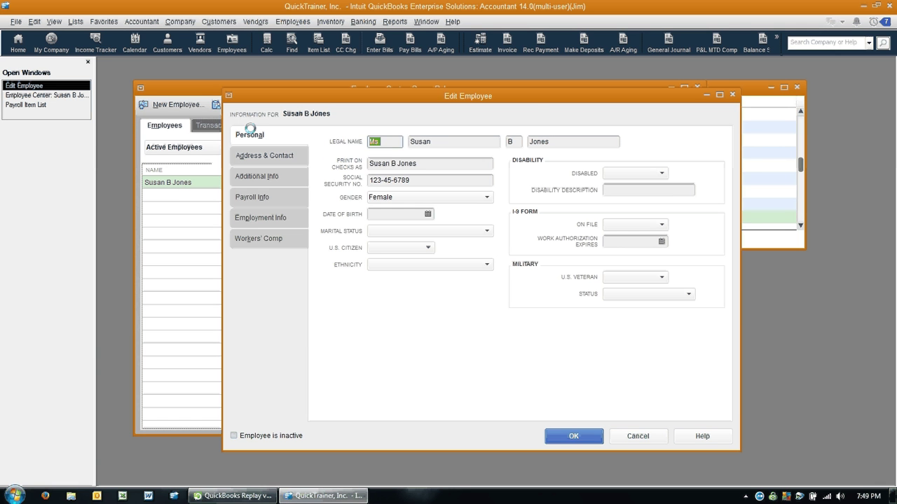
left_click(199, 170)
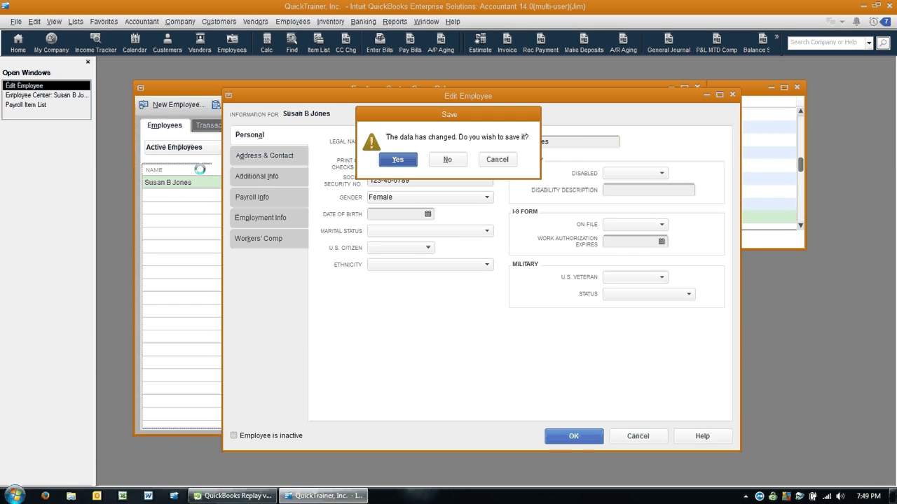
key("Tab")
key("Return")
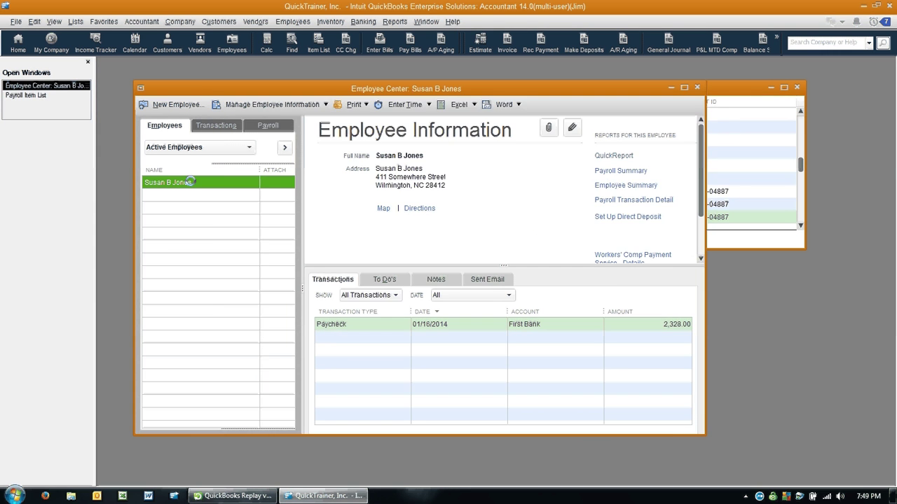
Replace the employee's 401(k) Company Match row with the 401(k) Co Match item and save.
double_click(190, 182)
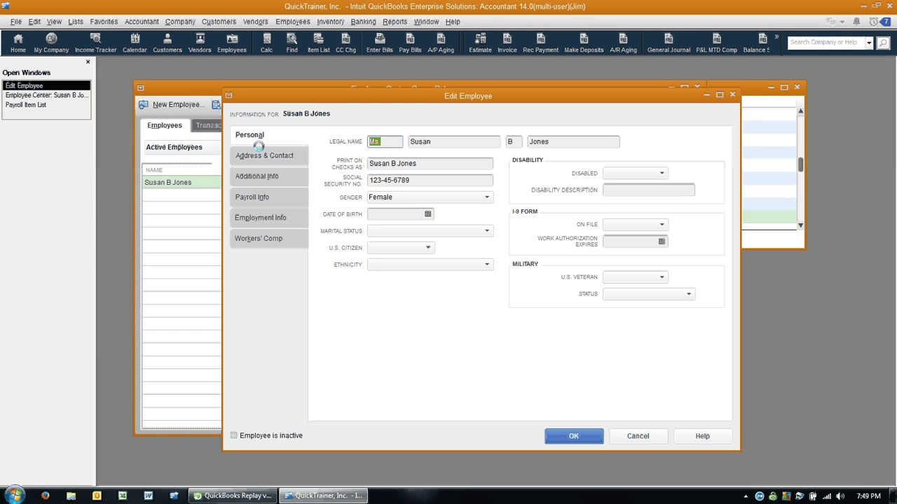
left_click(256, 197)
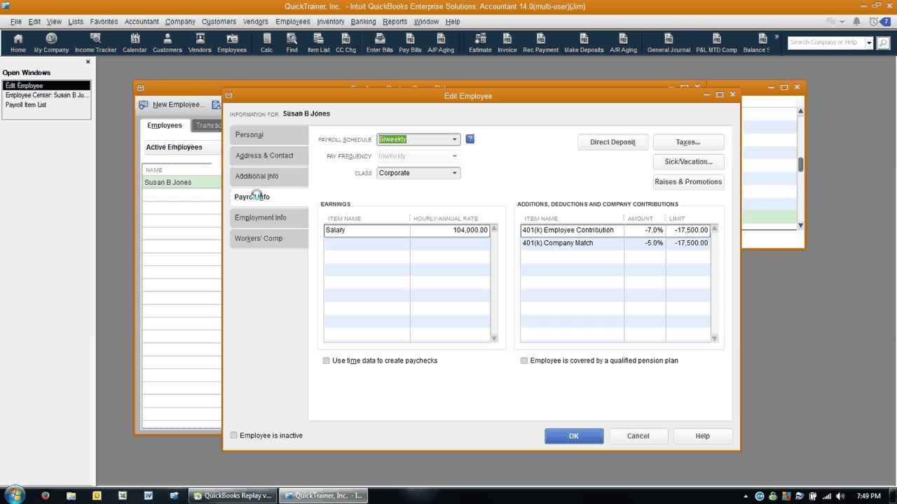
left_click(606, 243)
left_click(615, 244)
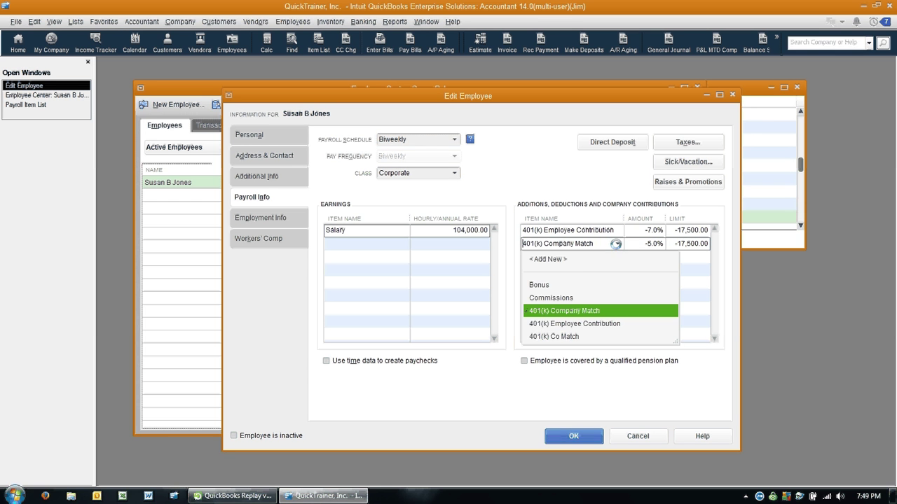
left_click(557, 336)
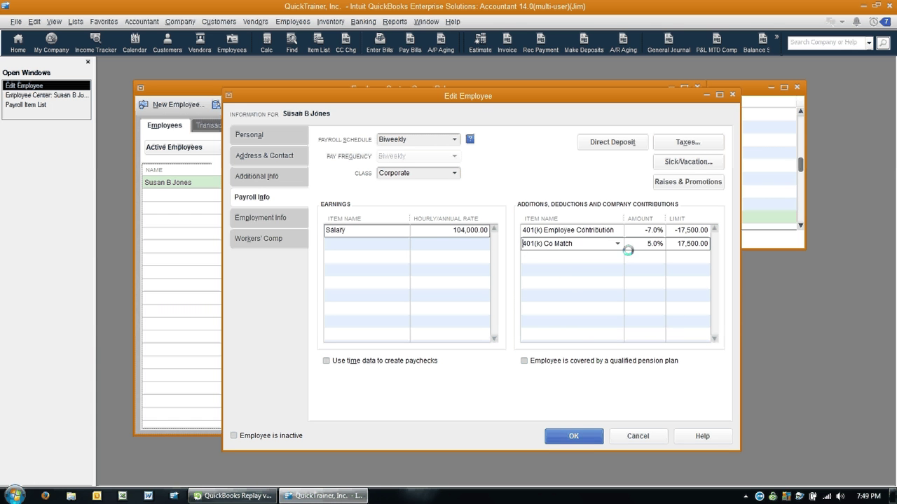
left_click(575, 436)
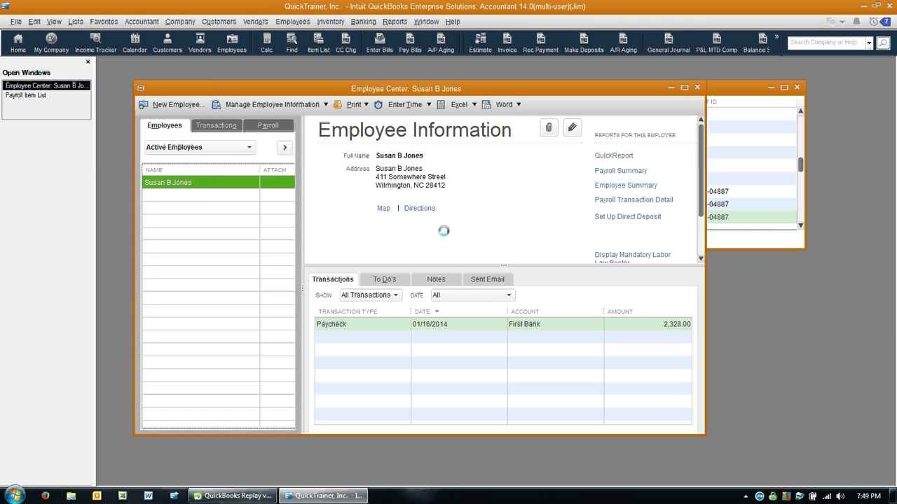
left_click(763, 239)
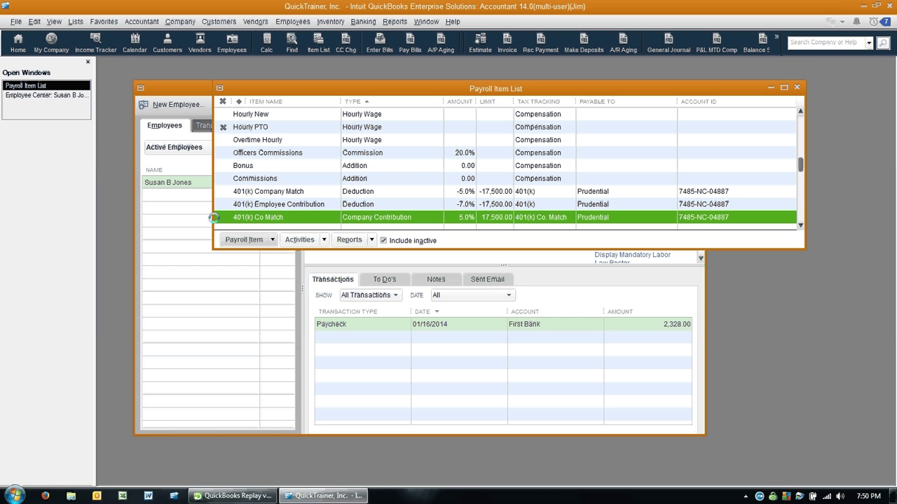
left_click(259, 203)
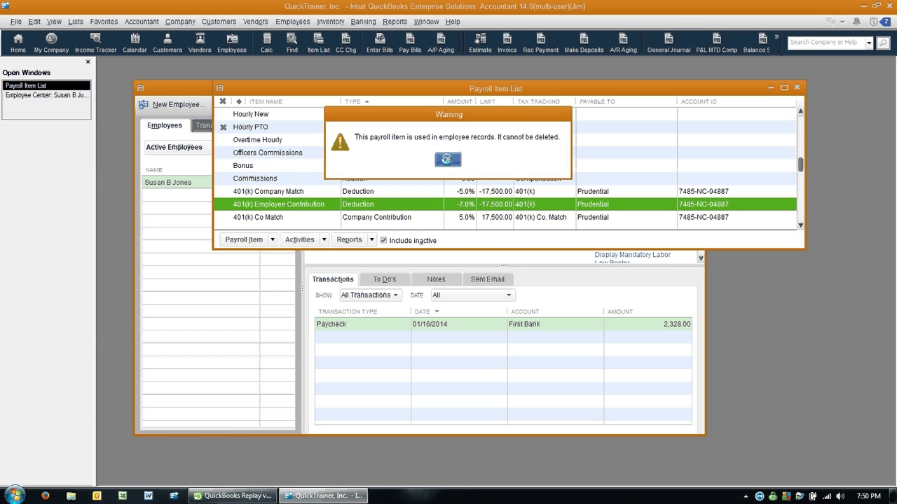
left_click(446, 159)
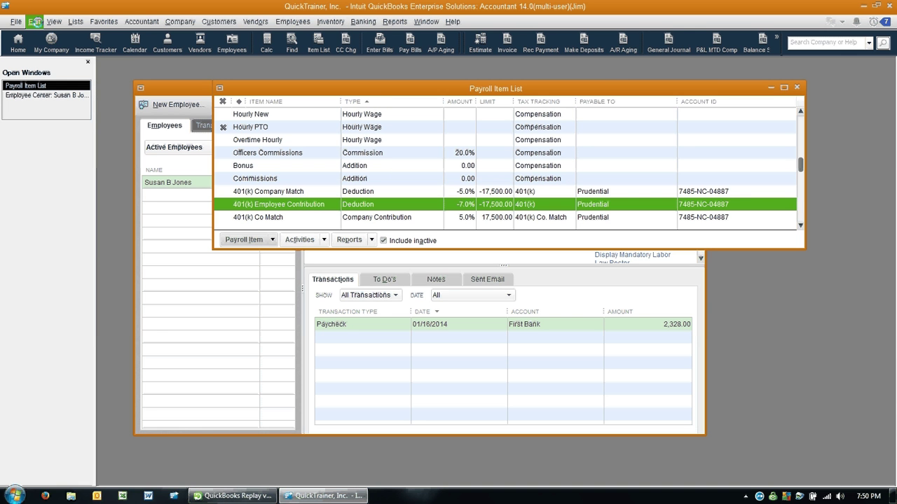
left_click(34, 21)
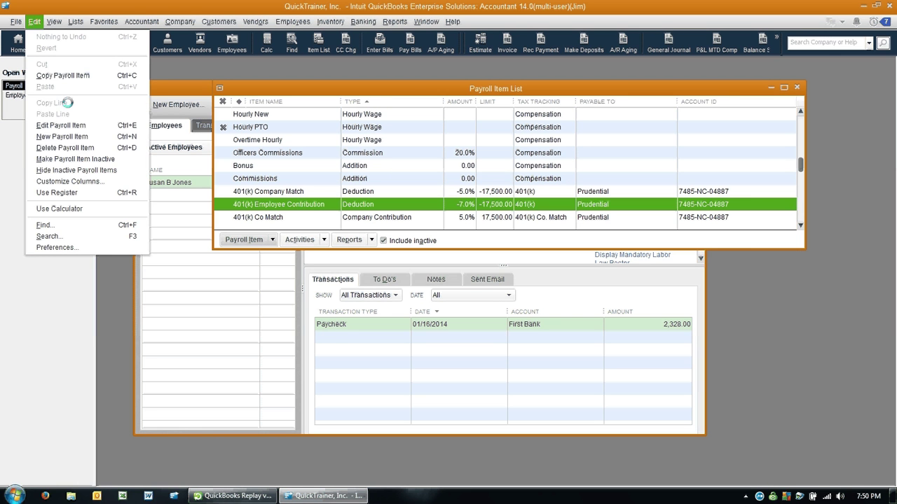
left_click(75, 147)
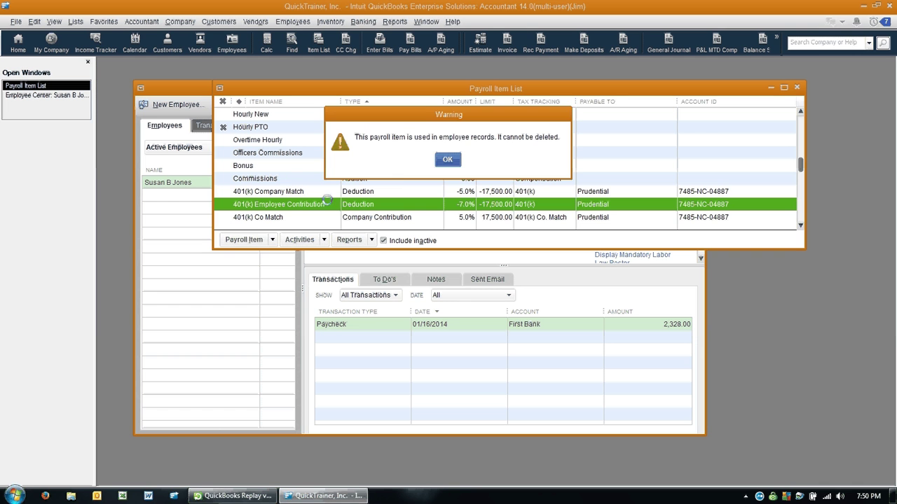
left_click(447, 159)
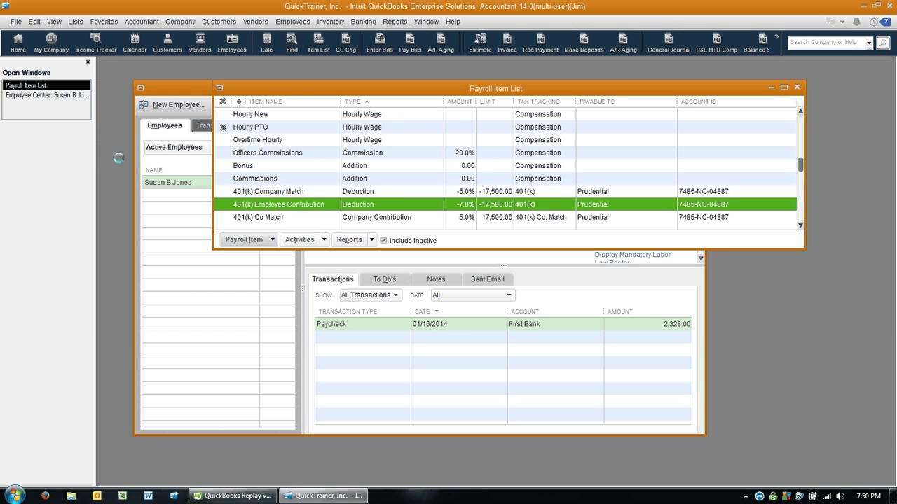
left_click(267, 191)
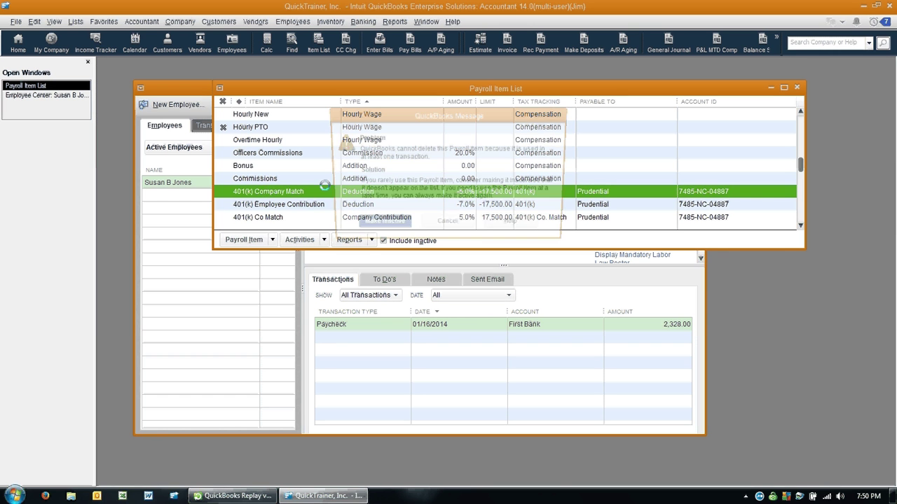
left_click(447, 226)
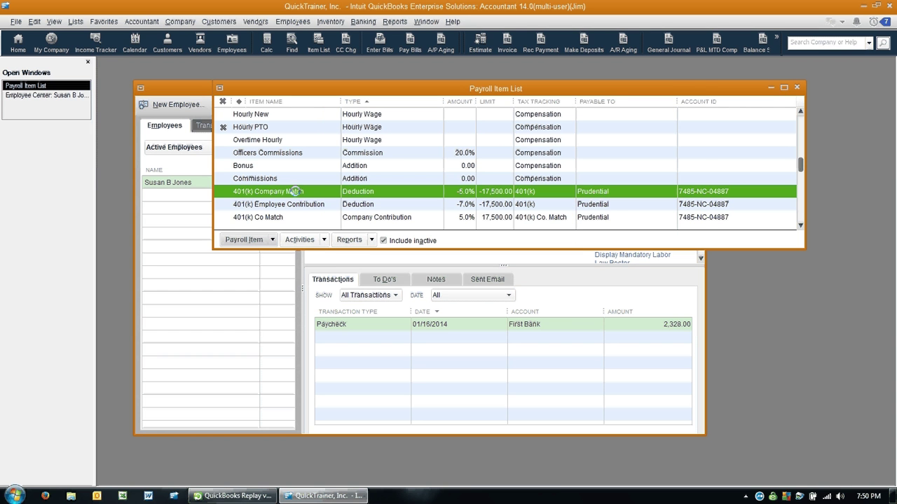
Select the 01/16/2014 First Bank paycheck for 2,328.00 in the Employee Center.
left_click(179, 182)
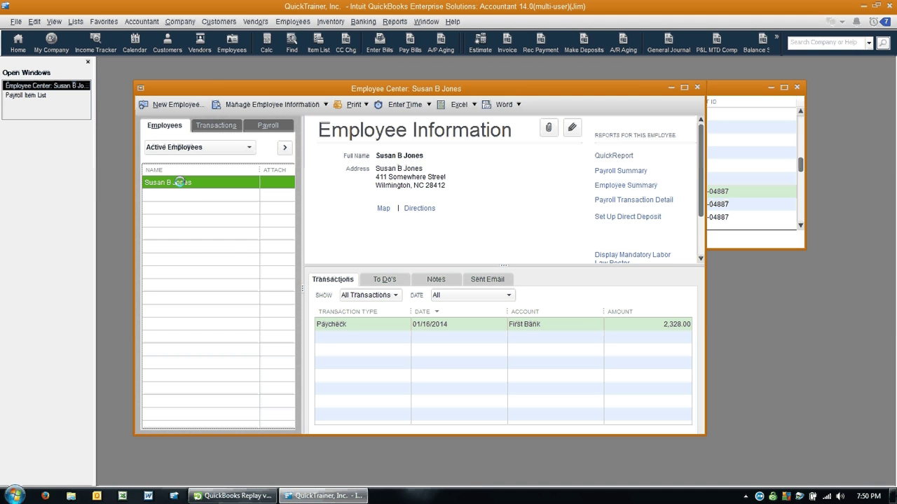
left_click(348, 324)
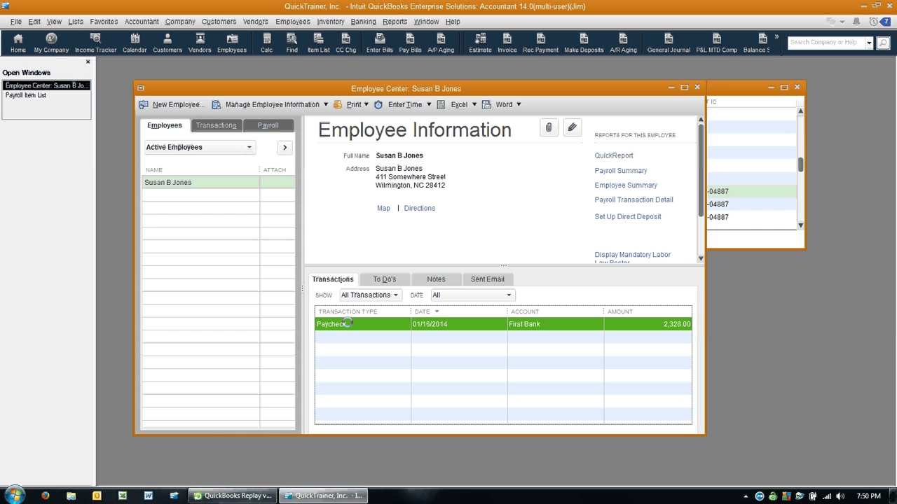